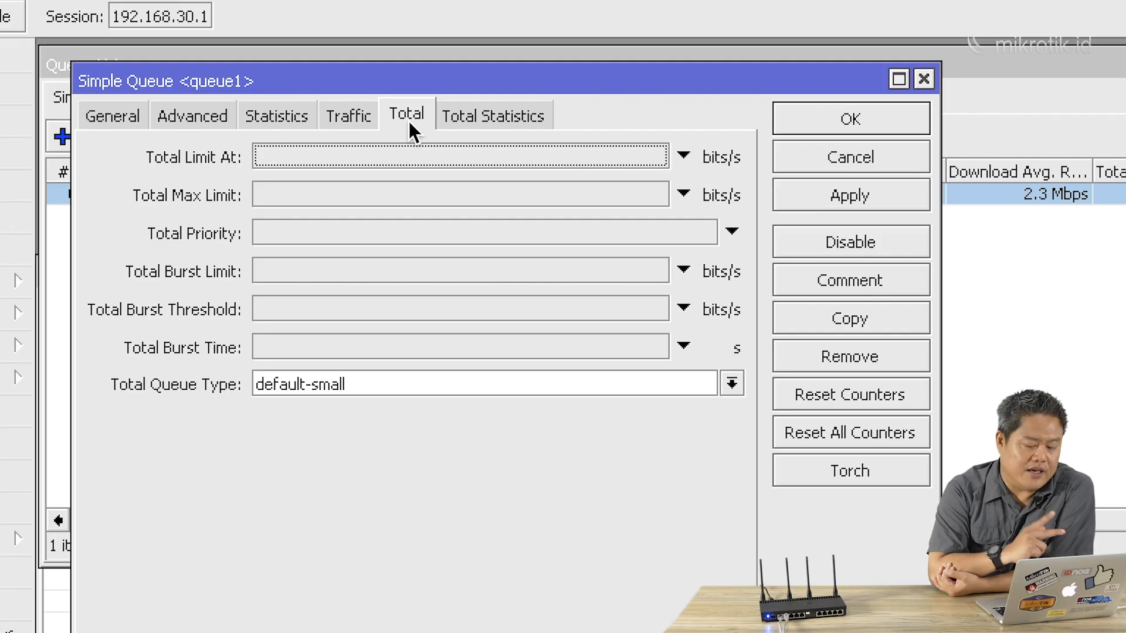
# Review queue1's traffic, statistics, total limits, total statistics and general settings, and close it without changes
pyautogui.click(349, 121)
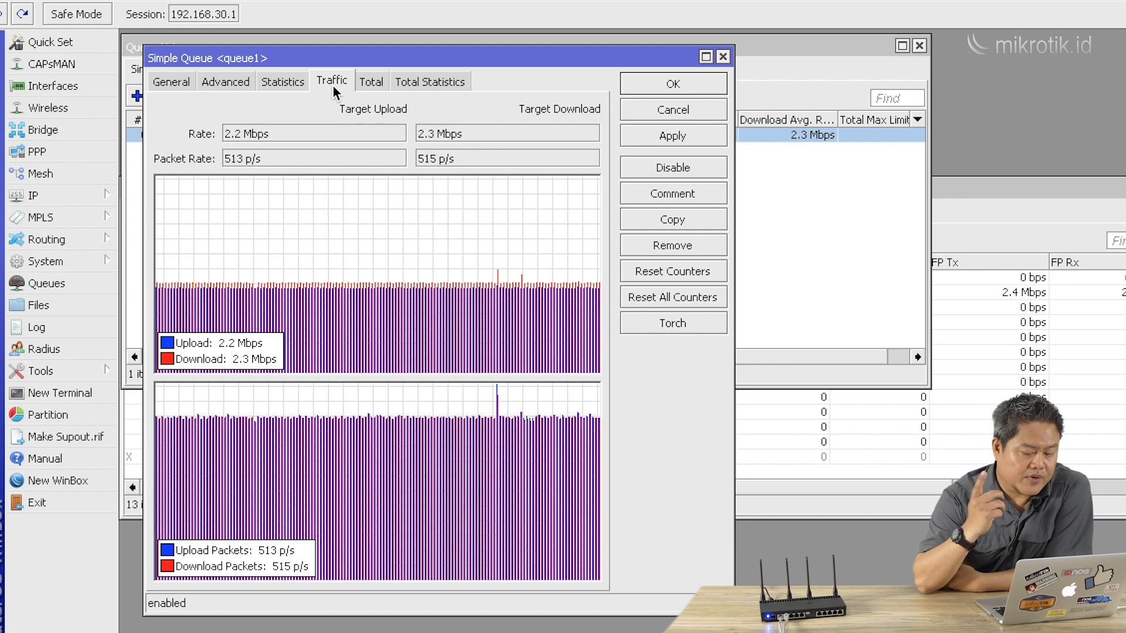
pyautogui.click(295, 82)
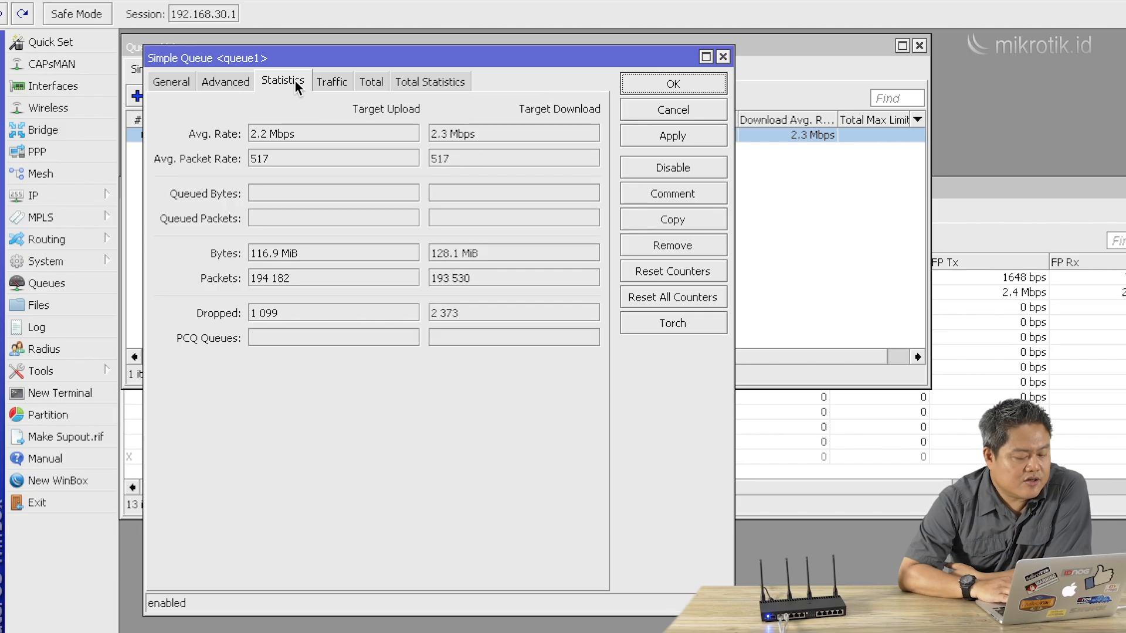
pyautogui.click(377, 83)
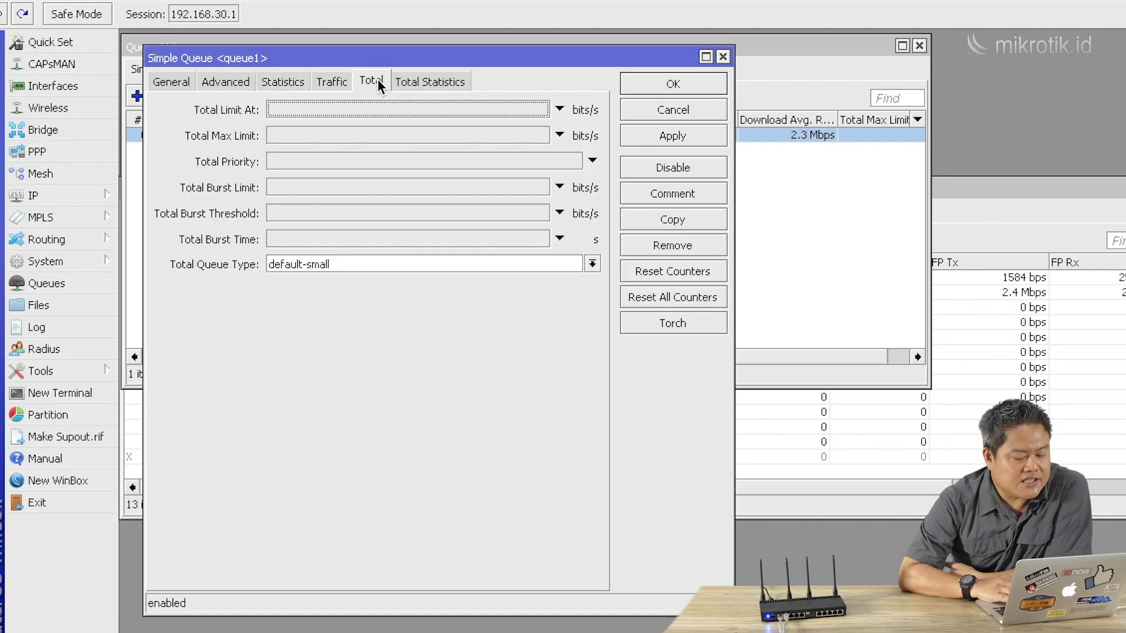
pyautogui.click(429, 81)
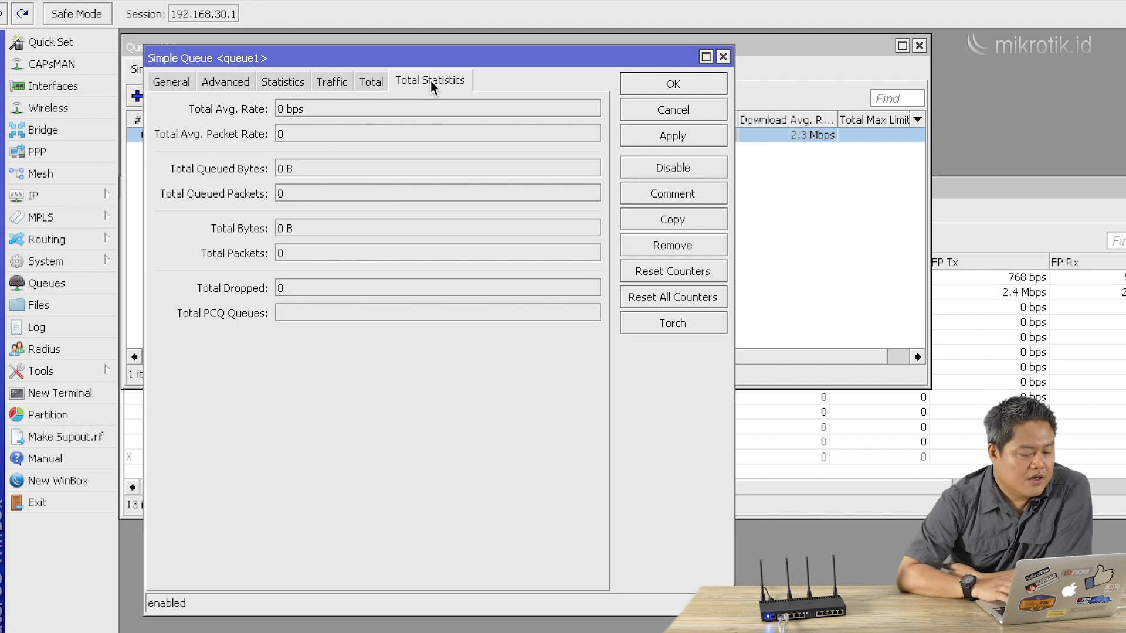
pyautogui.click(168, 78)
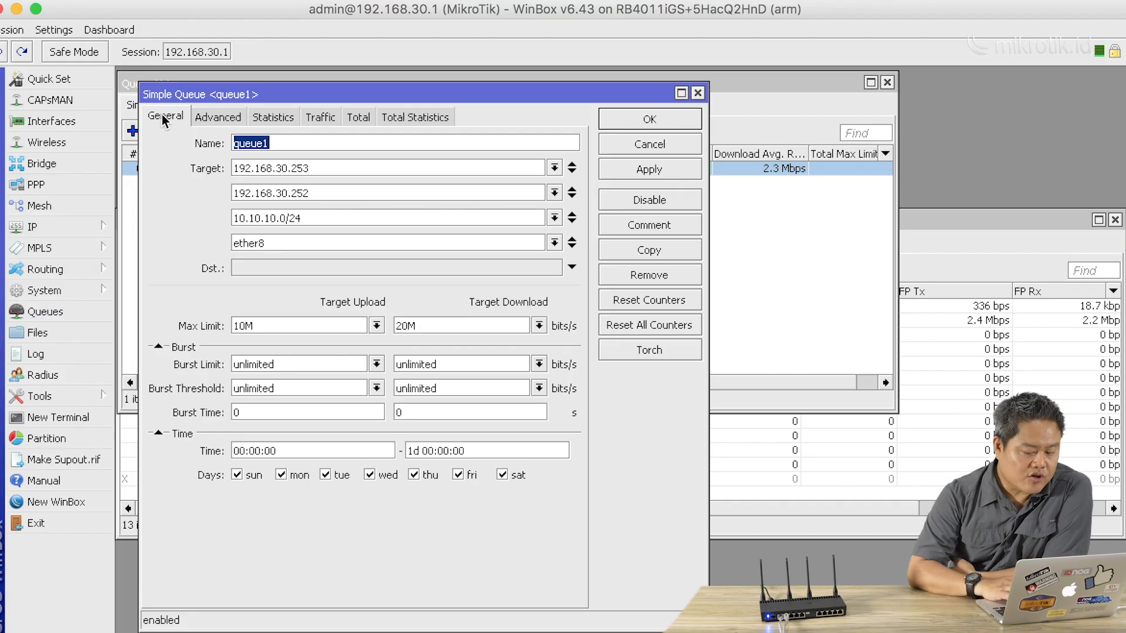
pyautogui.click(621, 146)
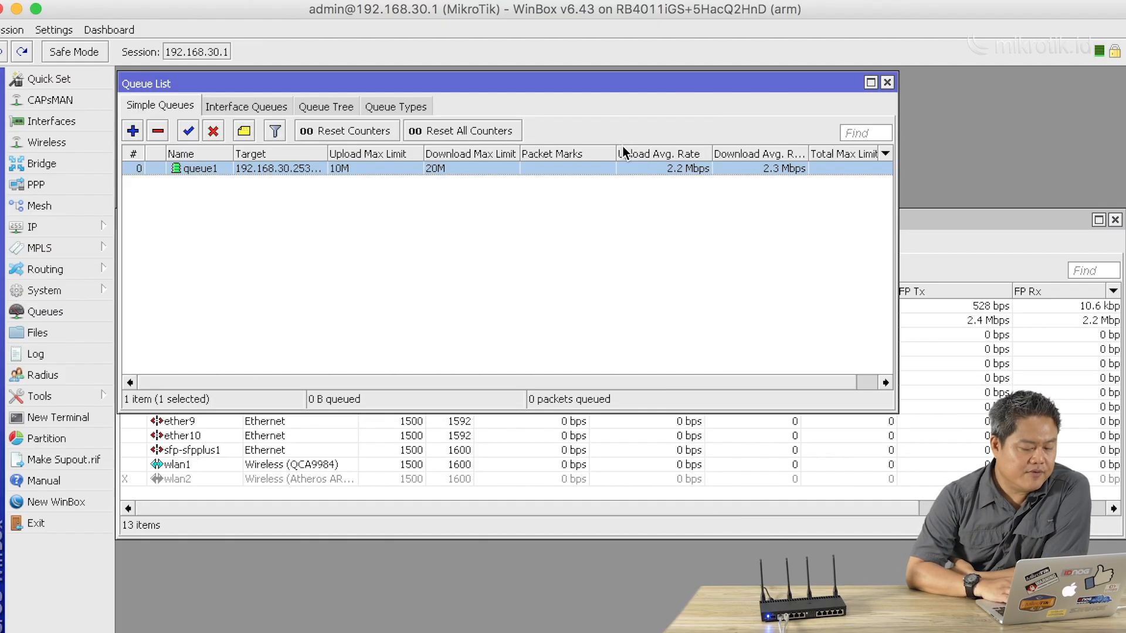
# Add a simple queue for target 192.168.40.0/24 with upload and download max limits of 2M each
pyautogui.click(132, 131)
pyautogui.doubleClick(311, 165)
pyautogui.write('192.168.')
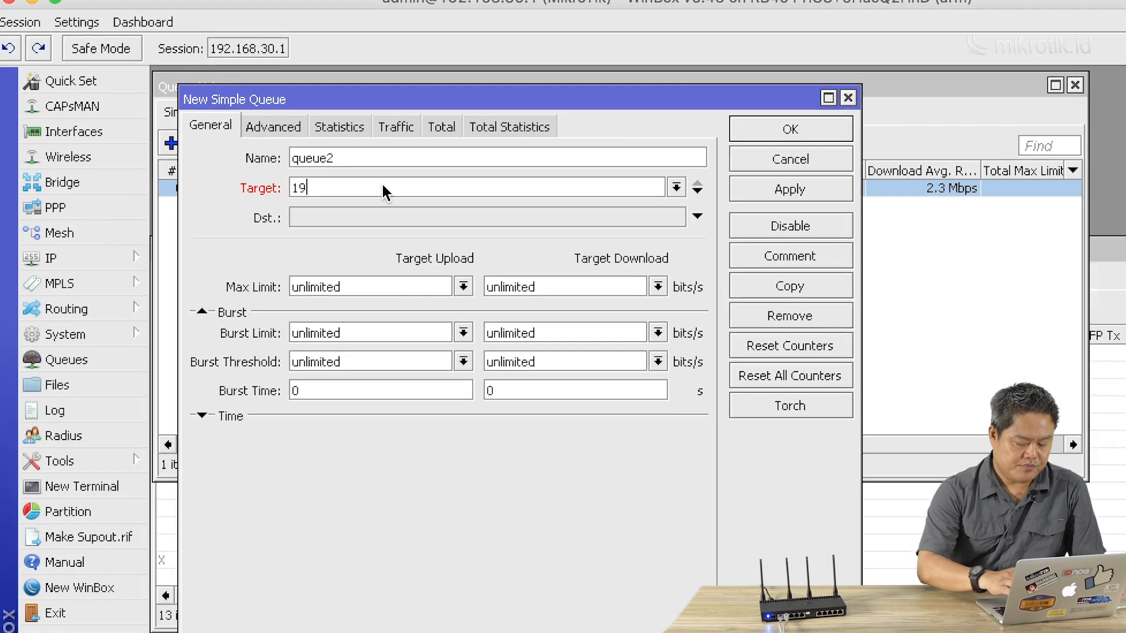
pyautogui.write('40.0/24')
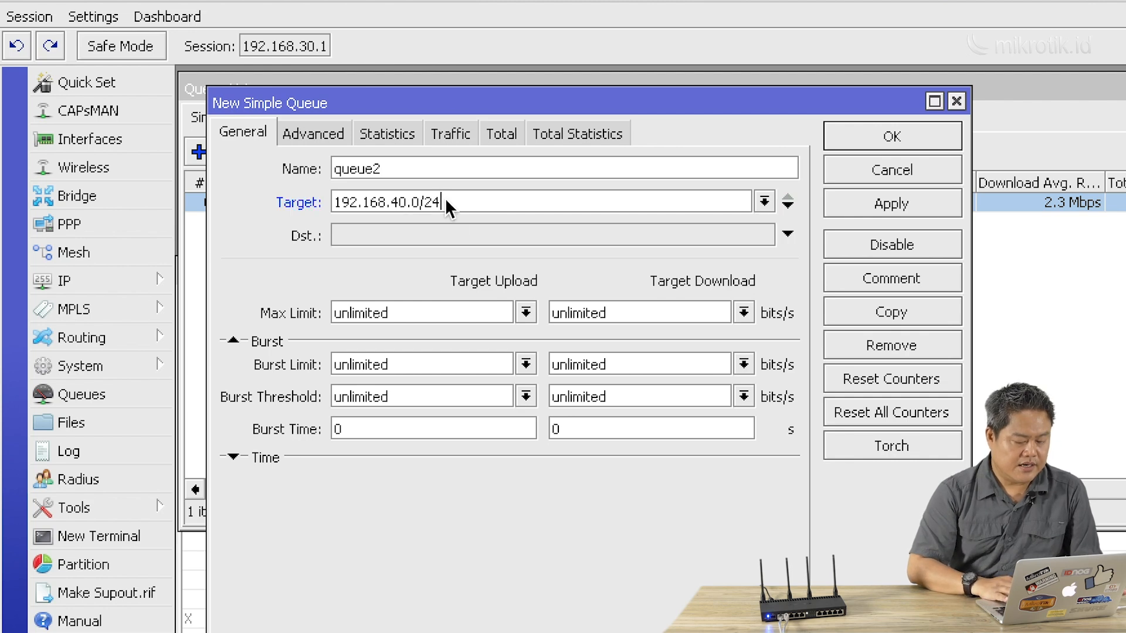
pyautogui.doubleClick(420, 318)
pyautogui.write('2m')
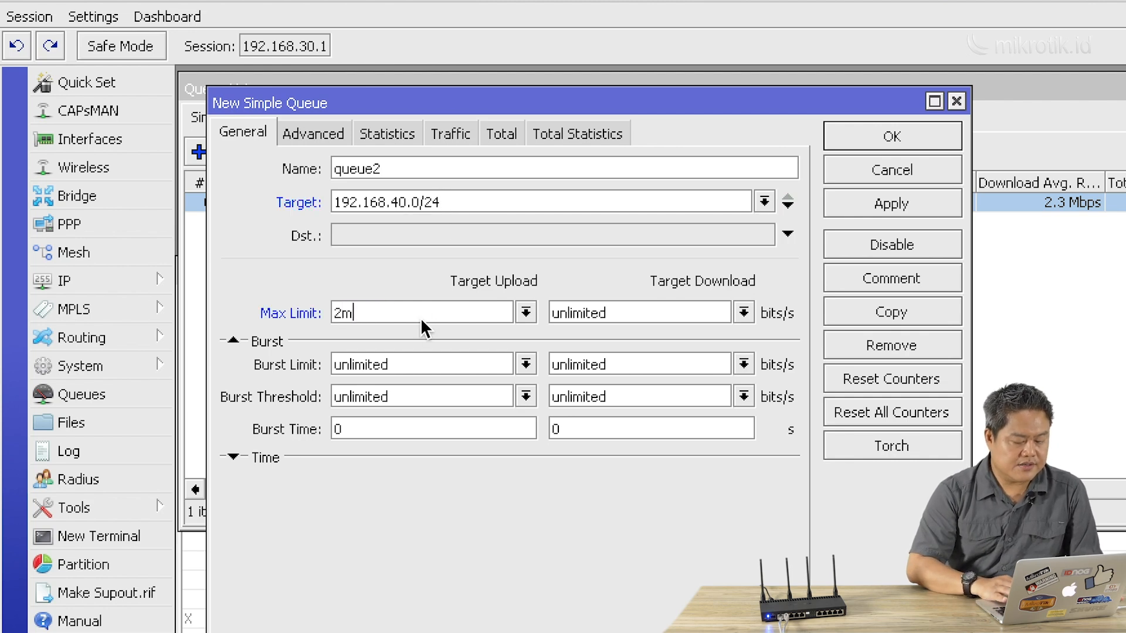
pyautogui.doubleClick(627, 317)
pyautogui.write('2m')
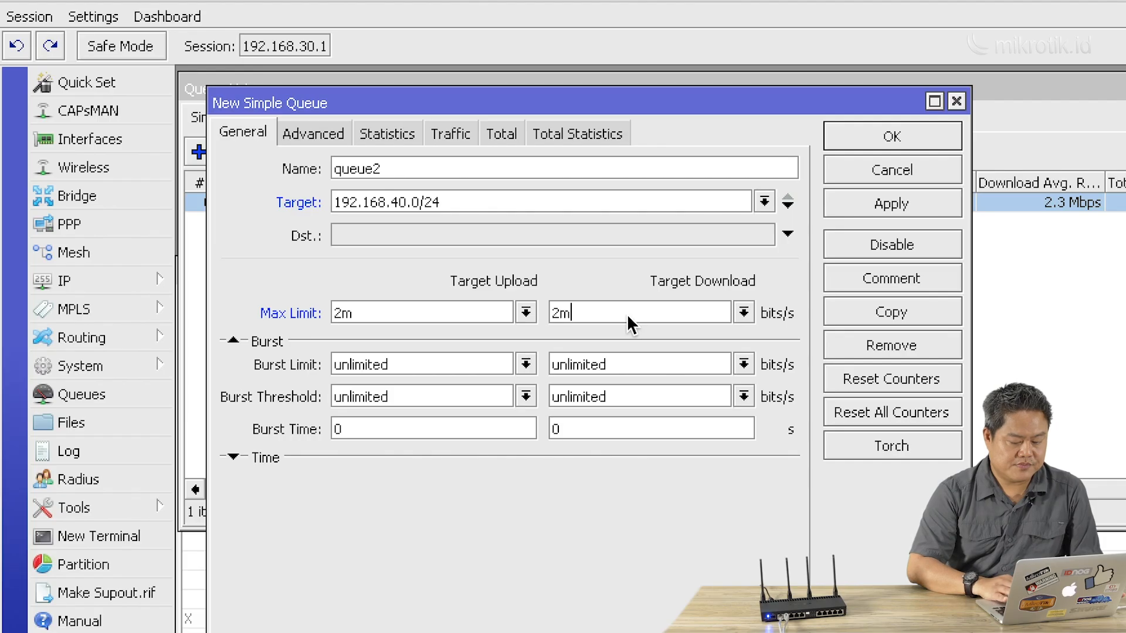
pyautogui.click(889, 205)
pyautogui.click(894, 136)
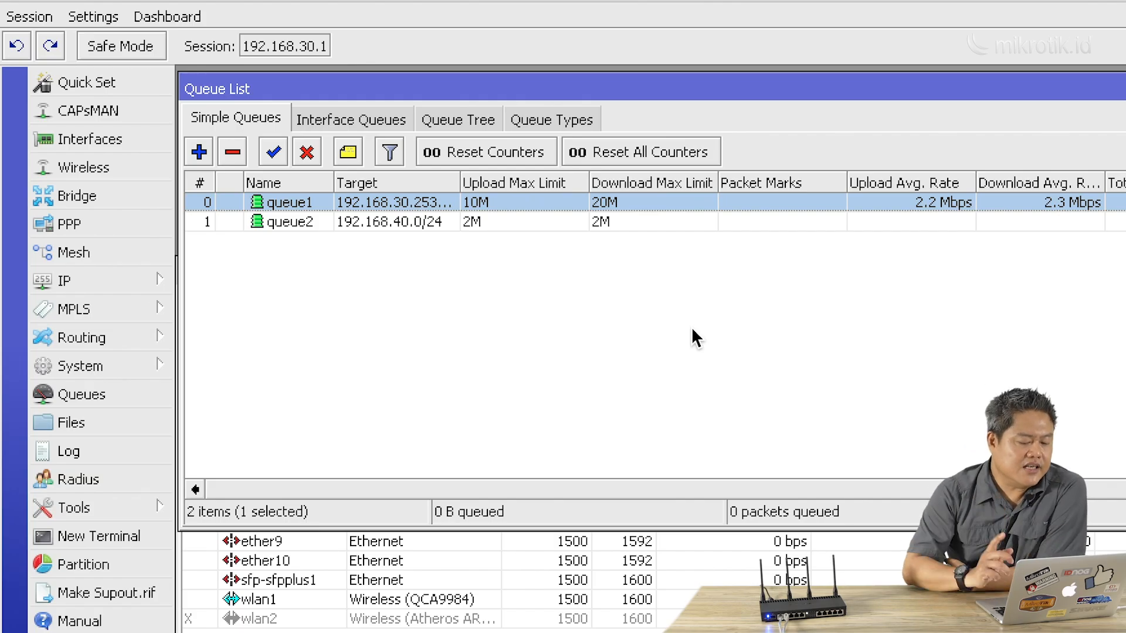
pyautogui.click(490, 359)
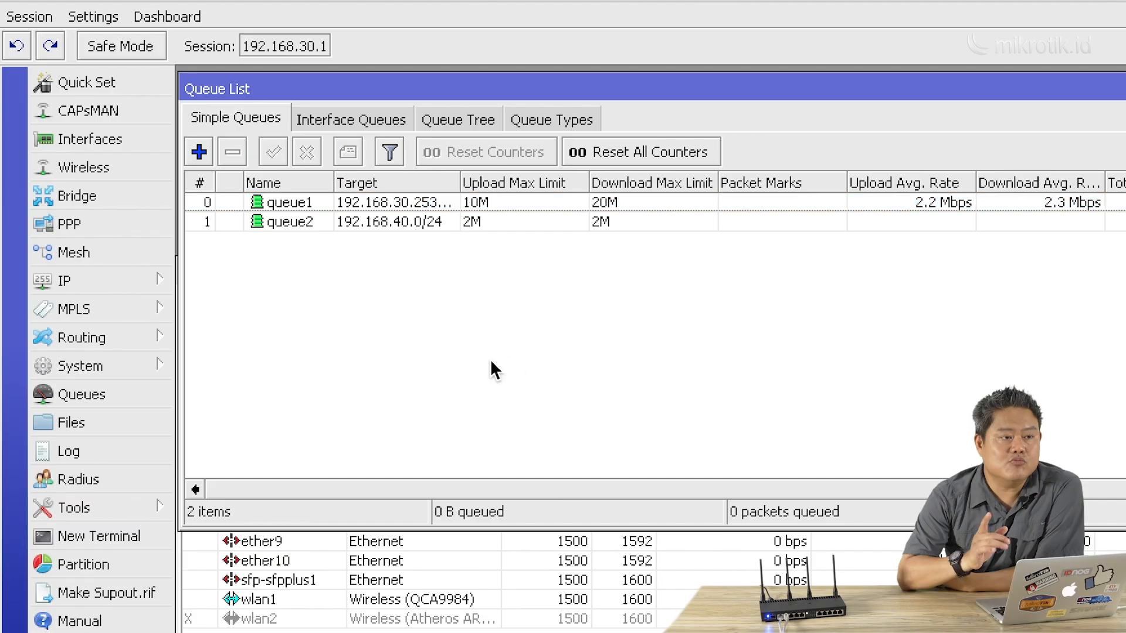
# Start another simple queue with target 192.168.30.0/24 and destination 192.168.40.0/24
pyautogui.click(212, 151)
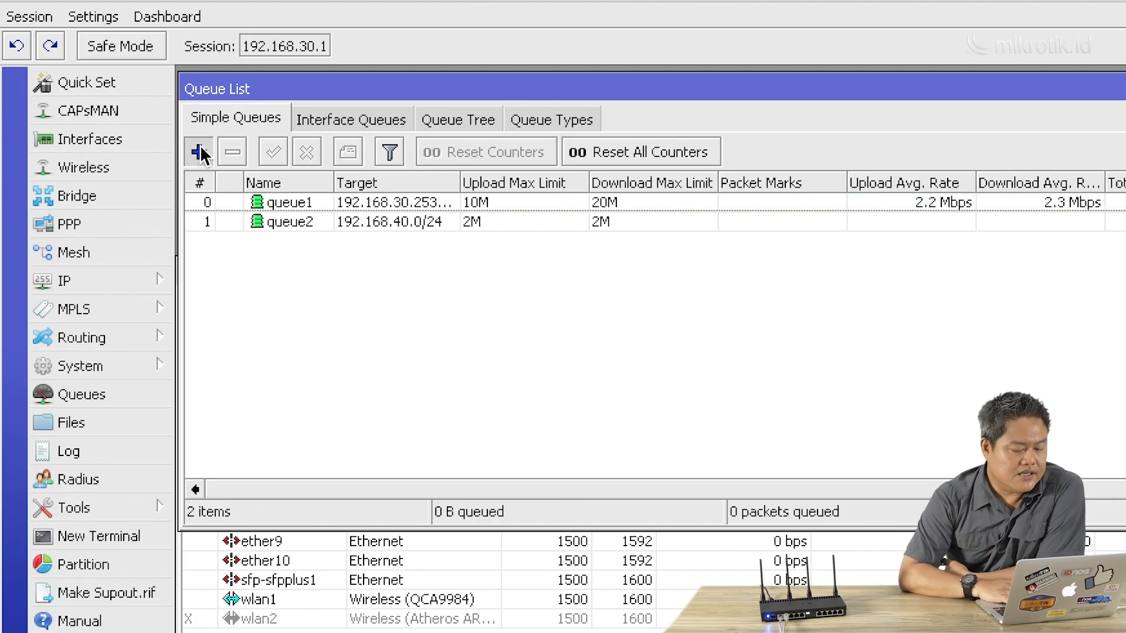
pyautogui.doubleClick(447, 206)
pyautogui.click(447, 206)
pyautogui.doubleClick(447, 206)
pyautogui.write('19')
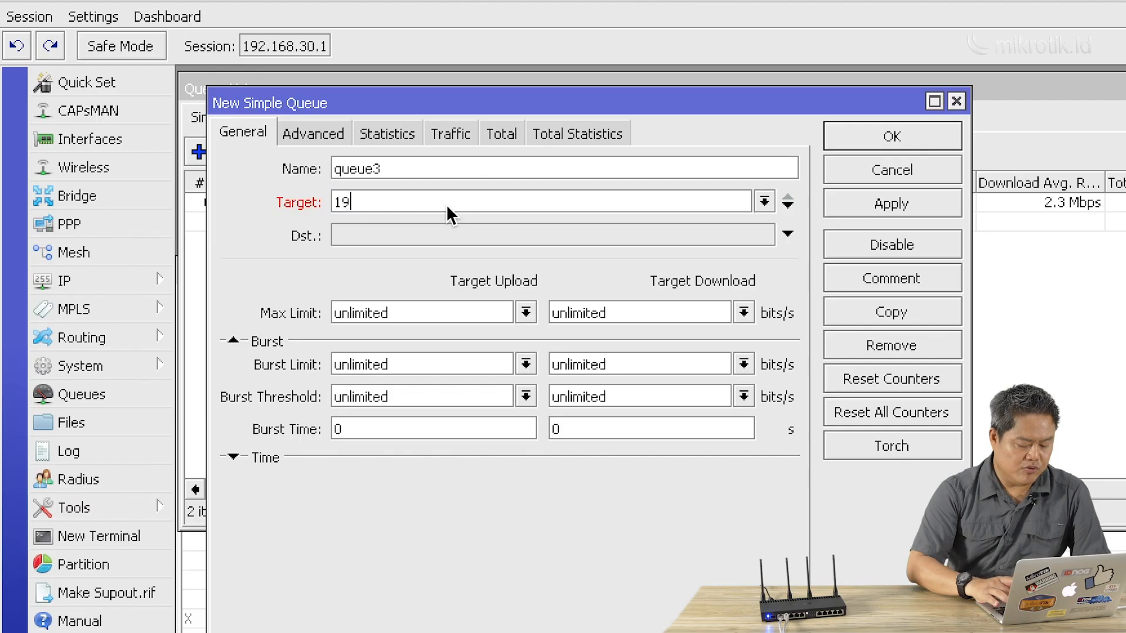
pyautogui.write('2.168.30')
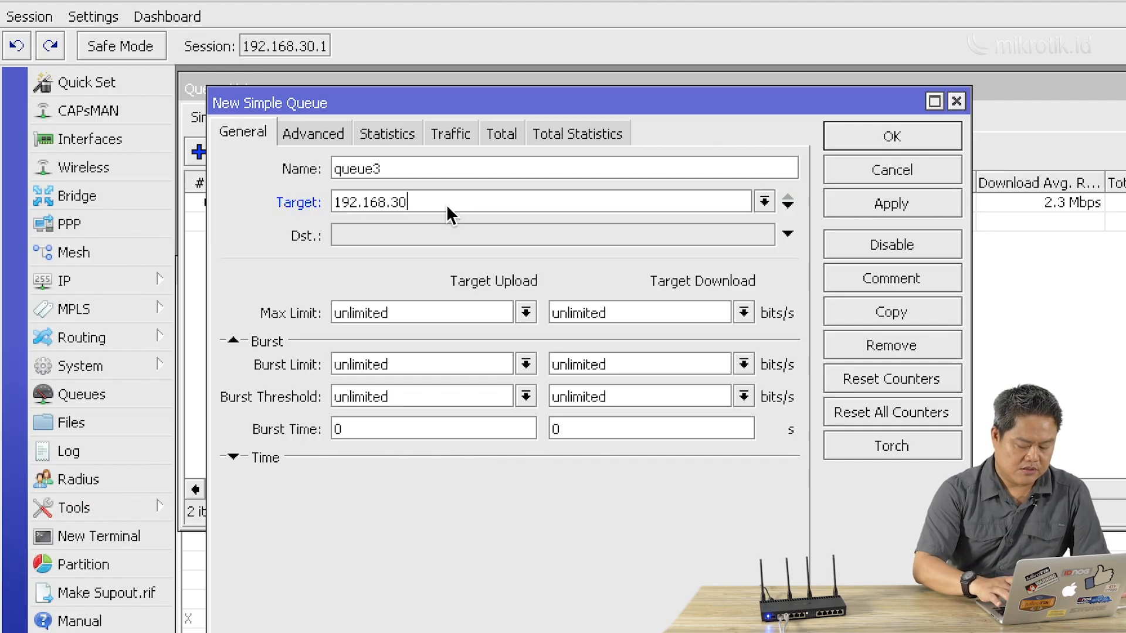
pyautogui.write('.0/24')
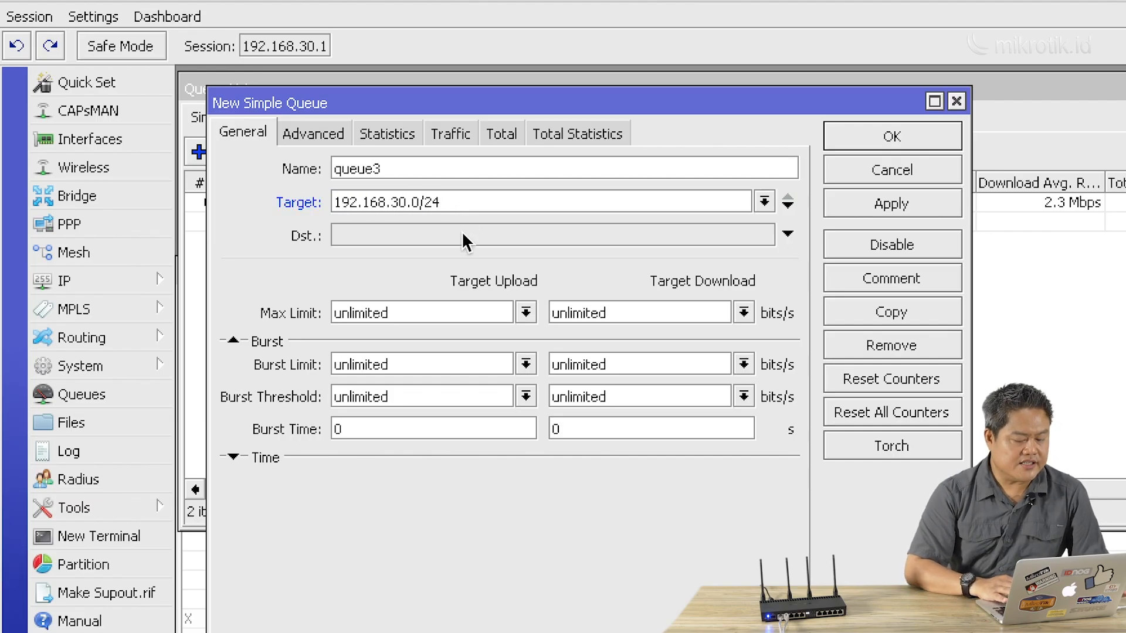
pyautogui.click(459, 234)
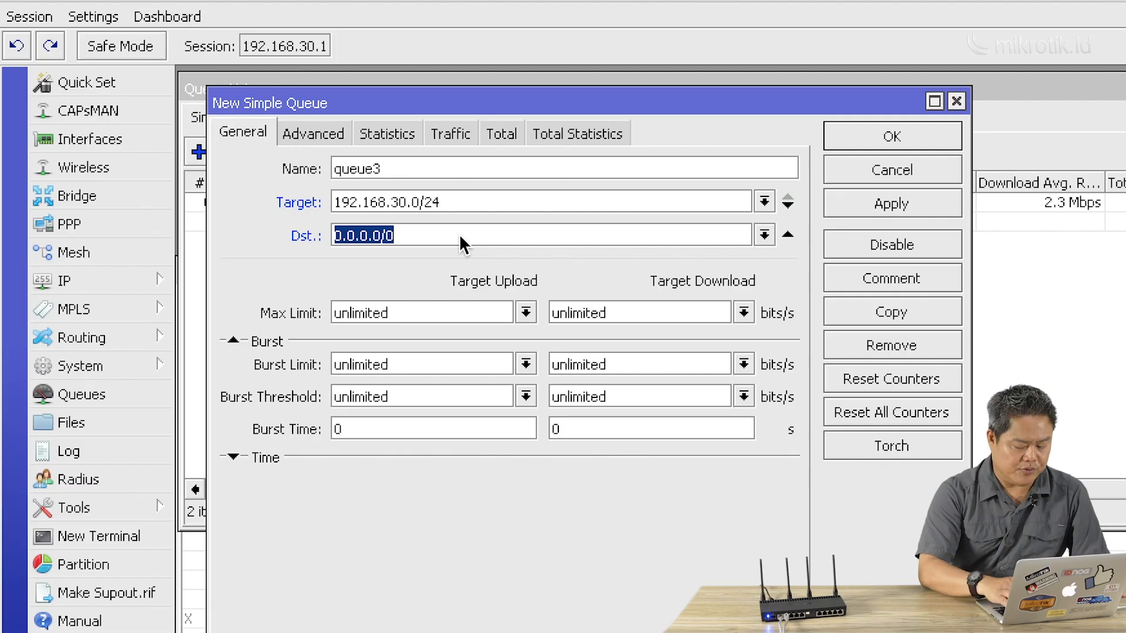
pyautogui.write('192.168.')
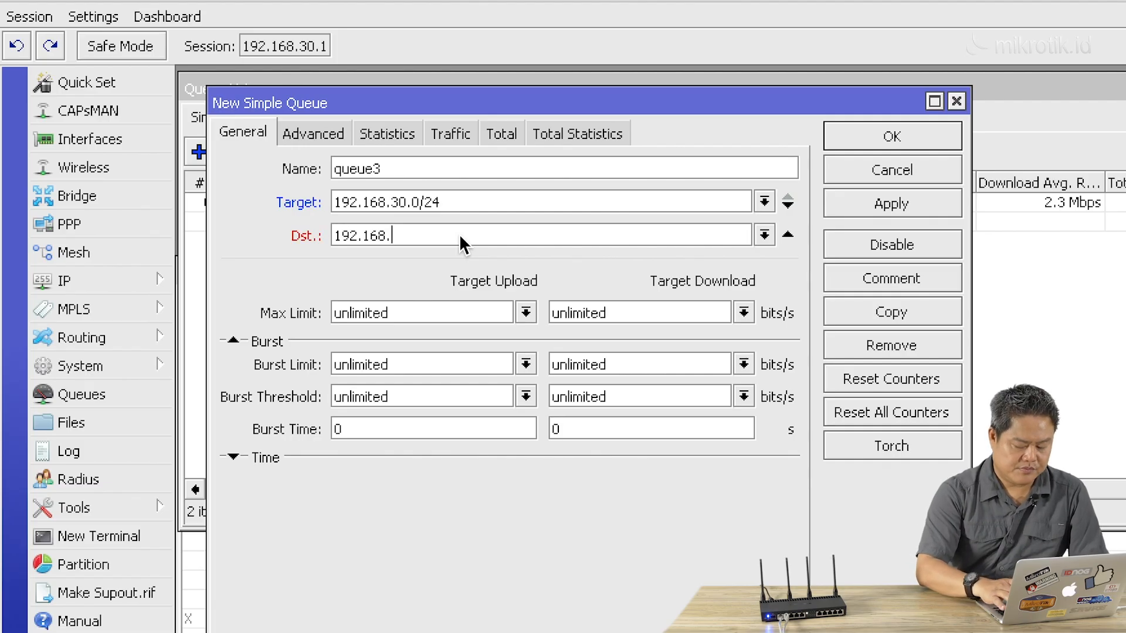
pyautogui.write('40.0/24')
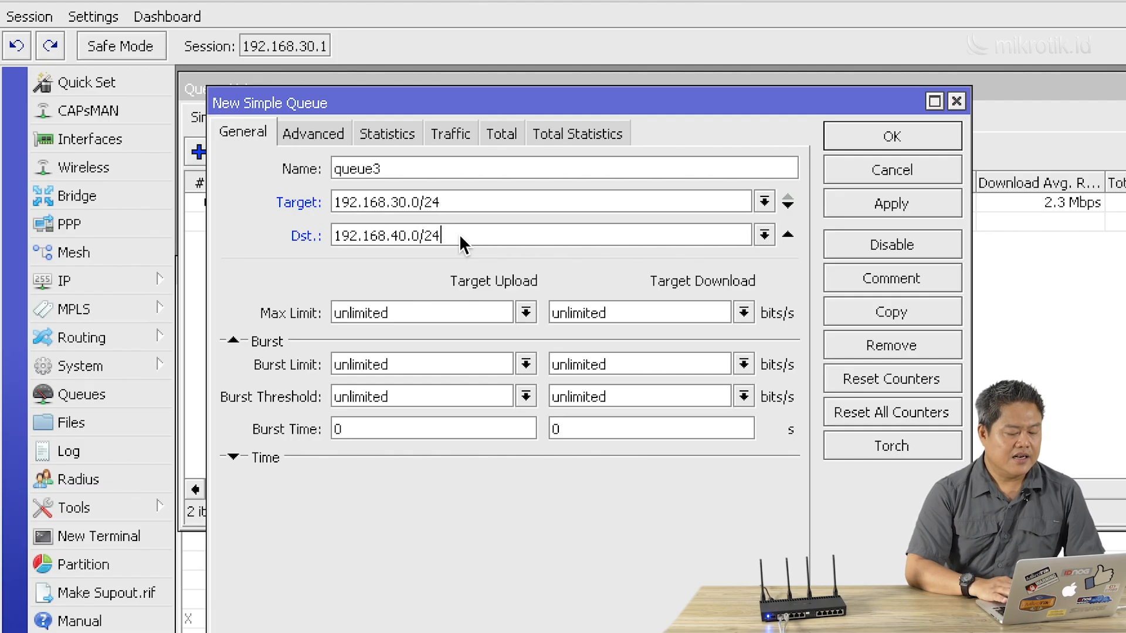
# Set the new queue's upload and download max limits to 100M each and save it
pyautogui.doubleClick(429, 315)
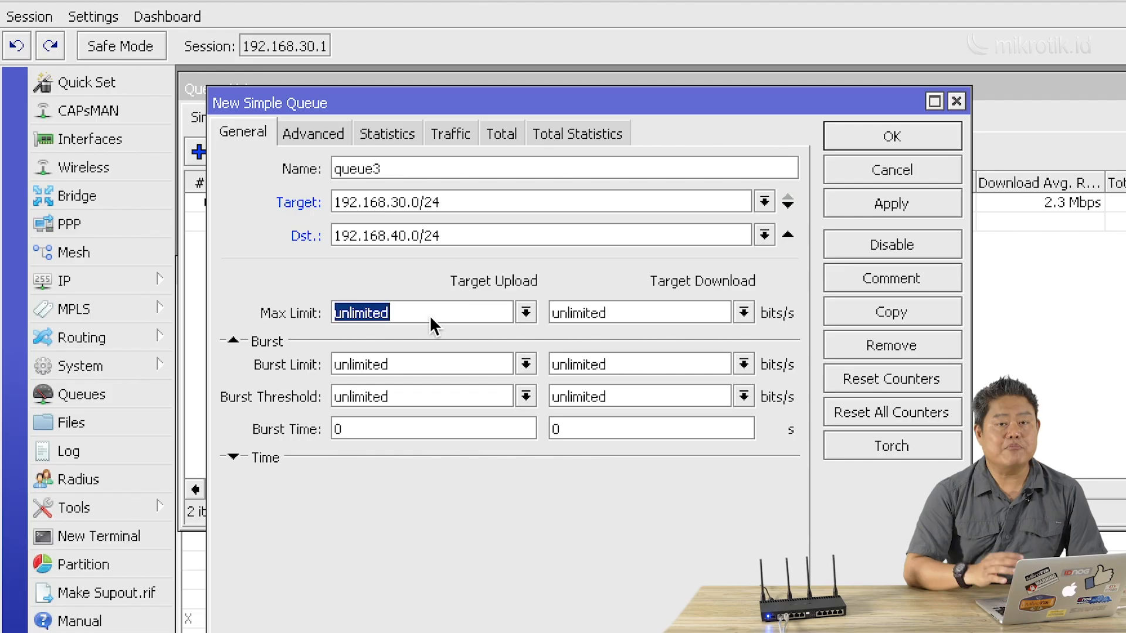
pyautogui.write('100M')
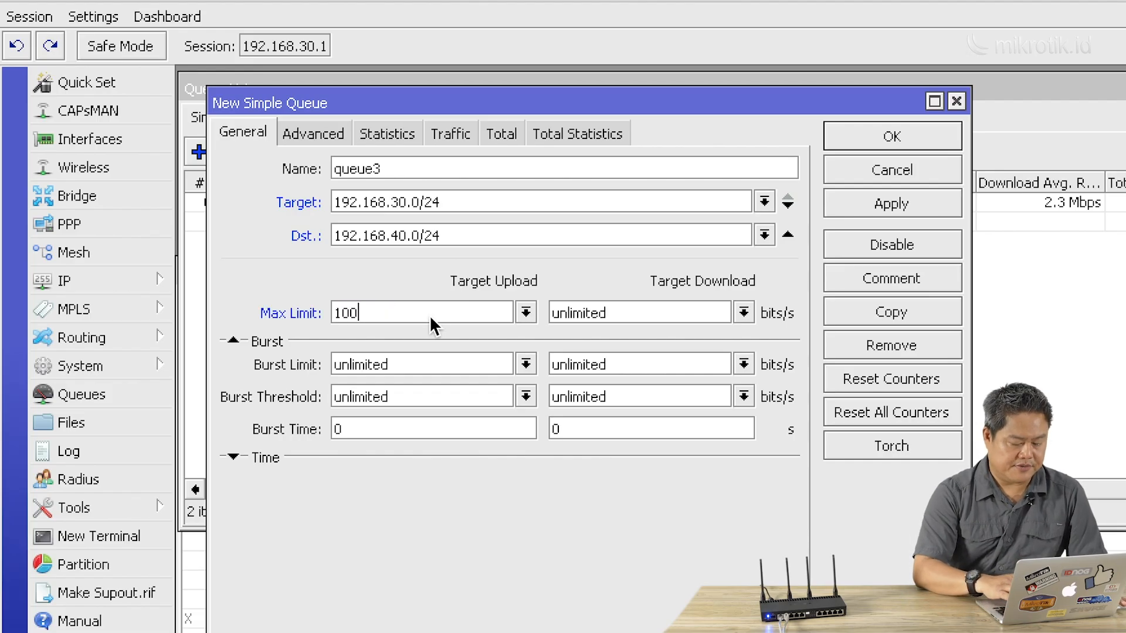
pyautogui.doubleClick(656, 311)
pyautogui.write('100M')
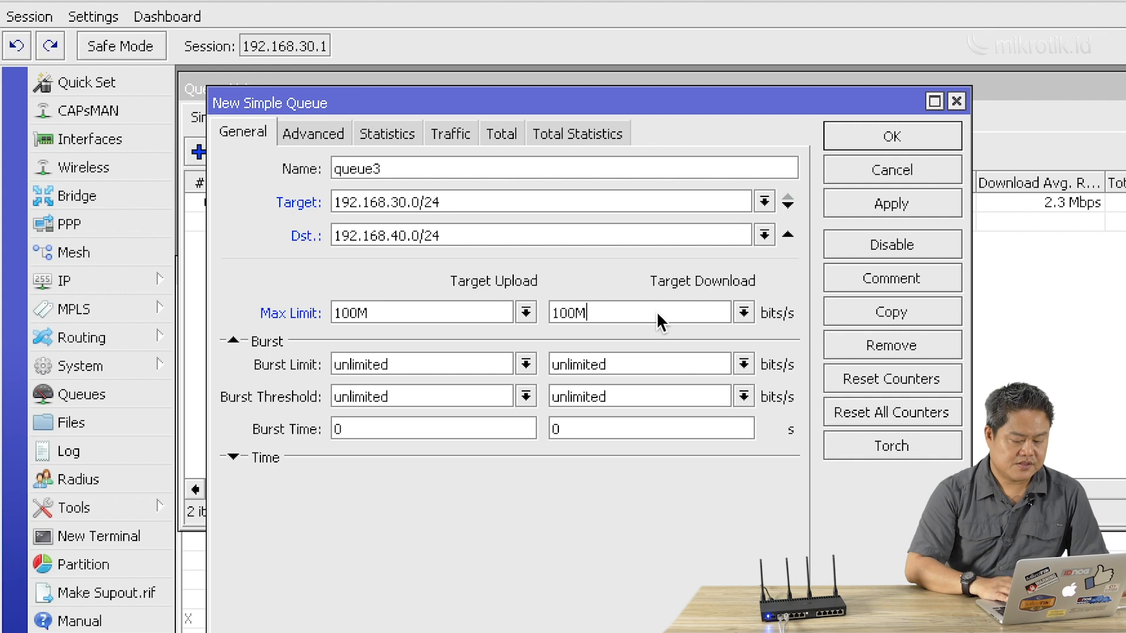
pyautogui.click(891, 203)
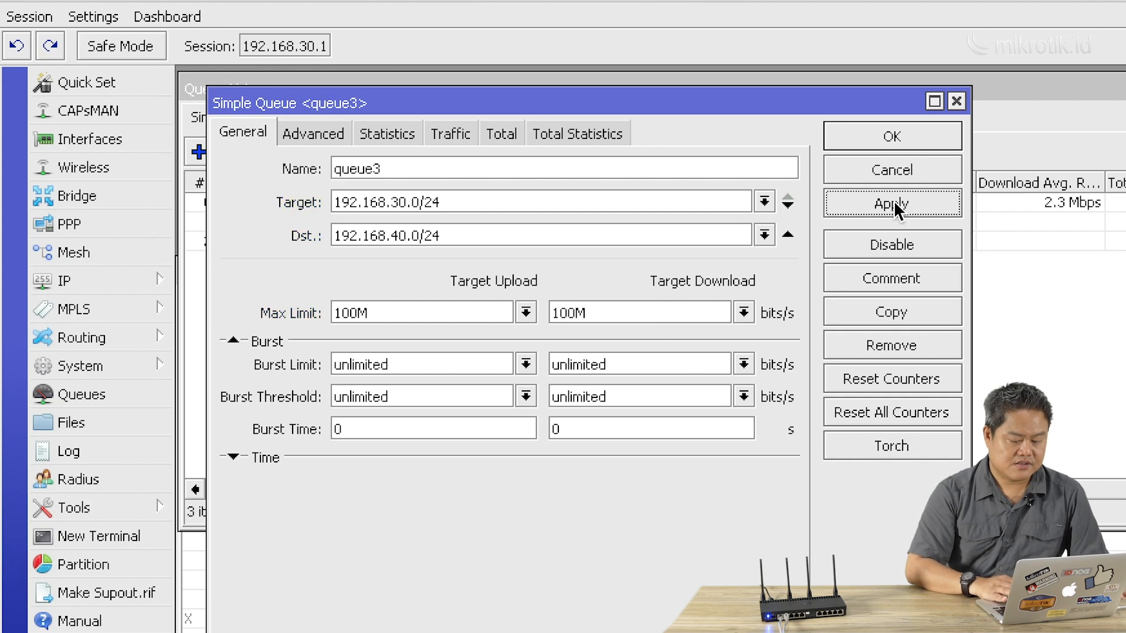
pyautogui.click(868, 133)
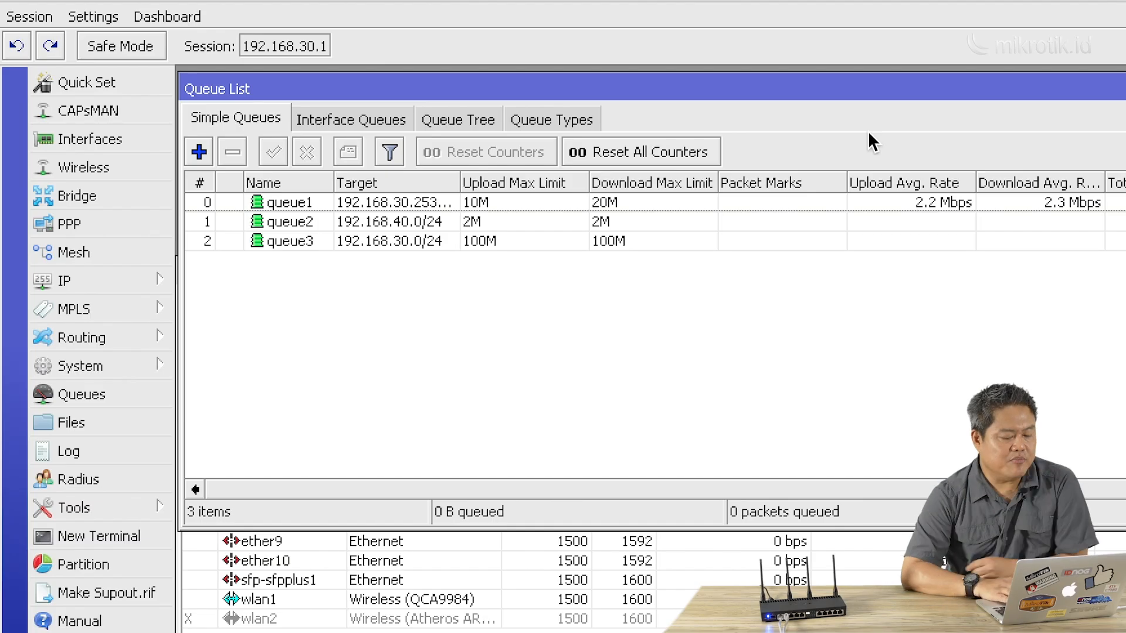
# Move queue3 above queue1 to the first place in the simple queue order
pyautogui.click(630, 255)
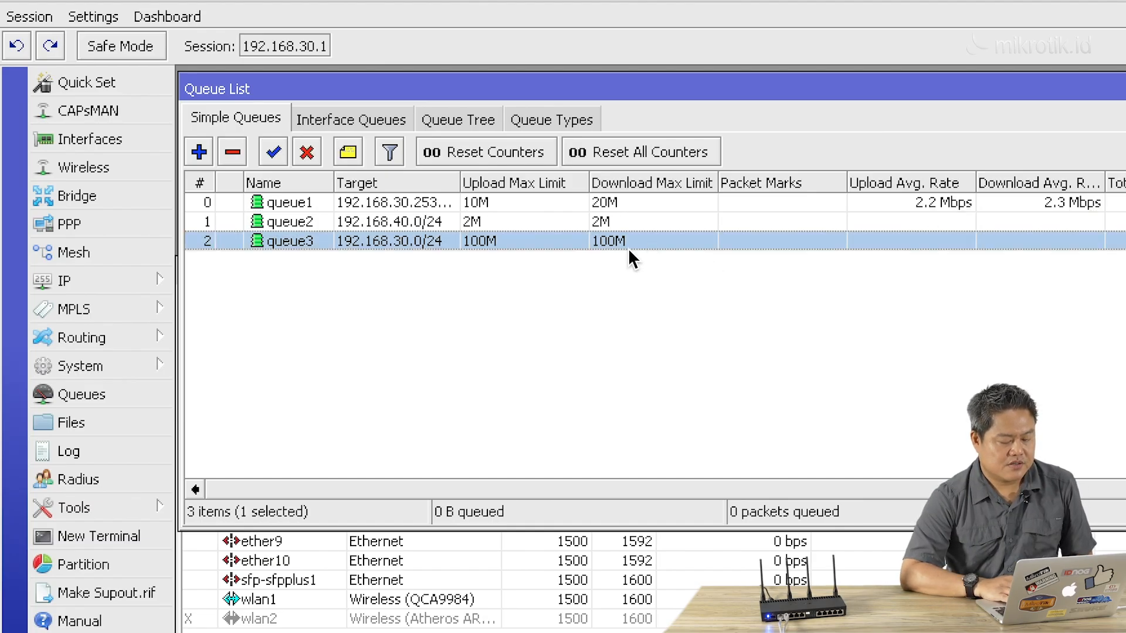
pyautogui.moveTo(639, 246); pyautogui.dragTo(637, 196)
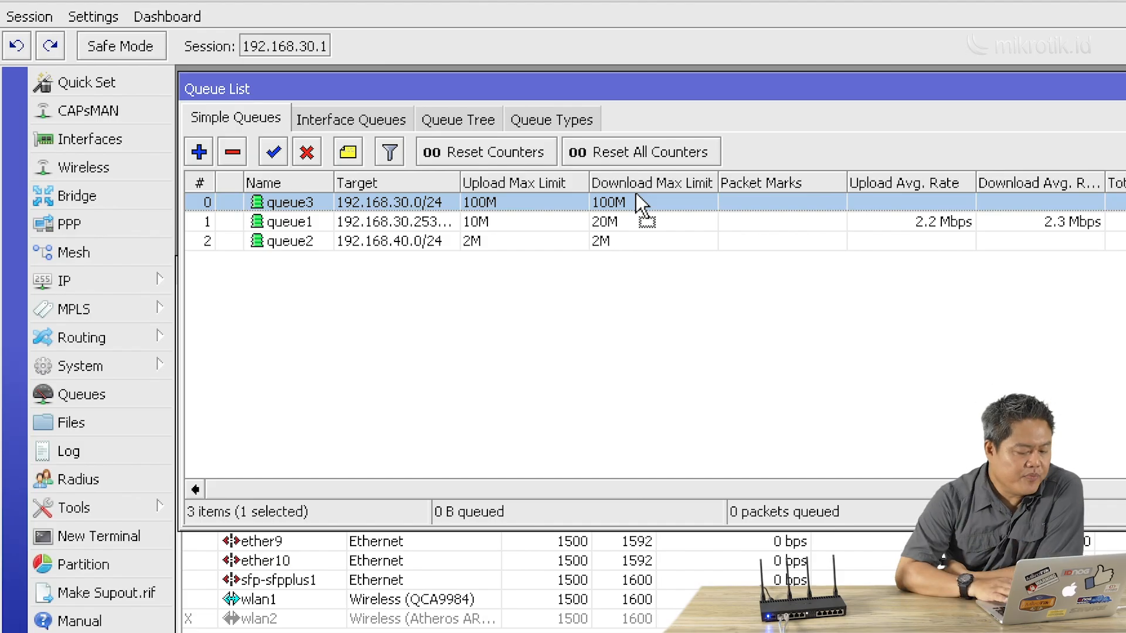
pyautogui.click(603, 324)
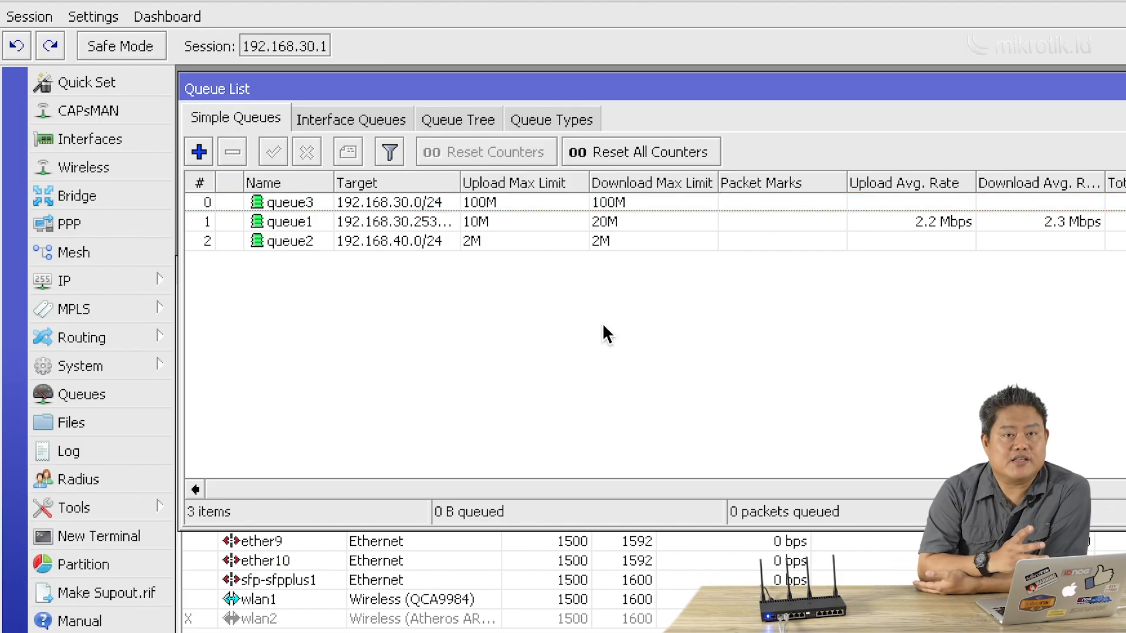